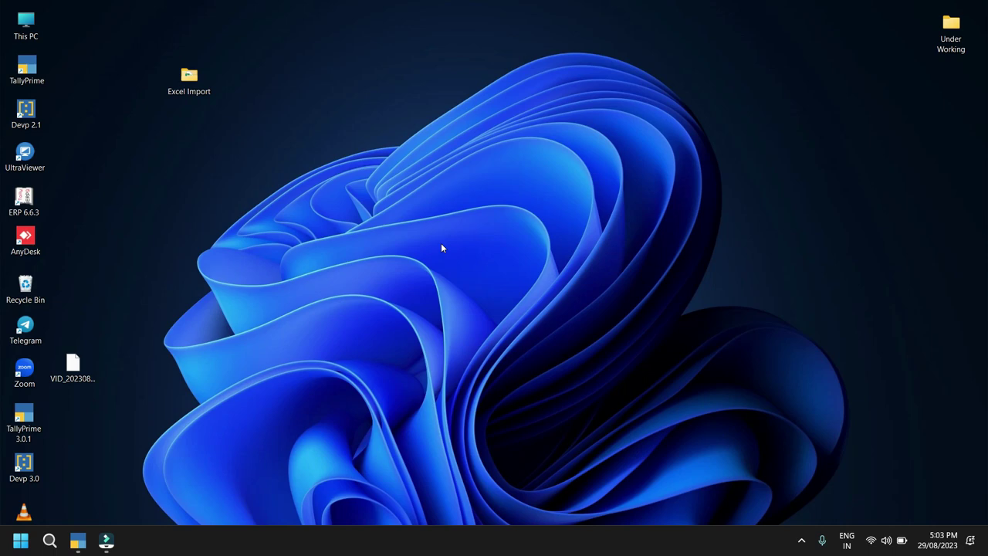
right_click(392, 201)
left_click(429, 256)
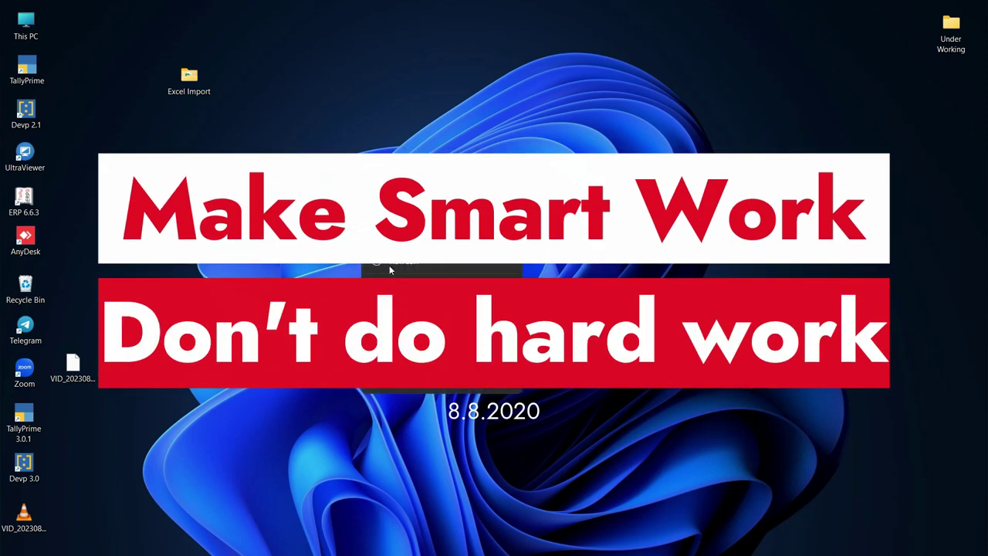
Step: Switch to TallyPrime, close the About screen and view the Purchase Vch Import form of the Prime Excel Import Tool
mouse_move(93, 552)
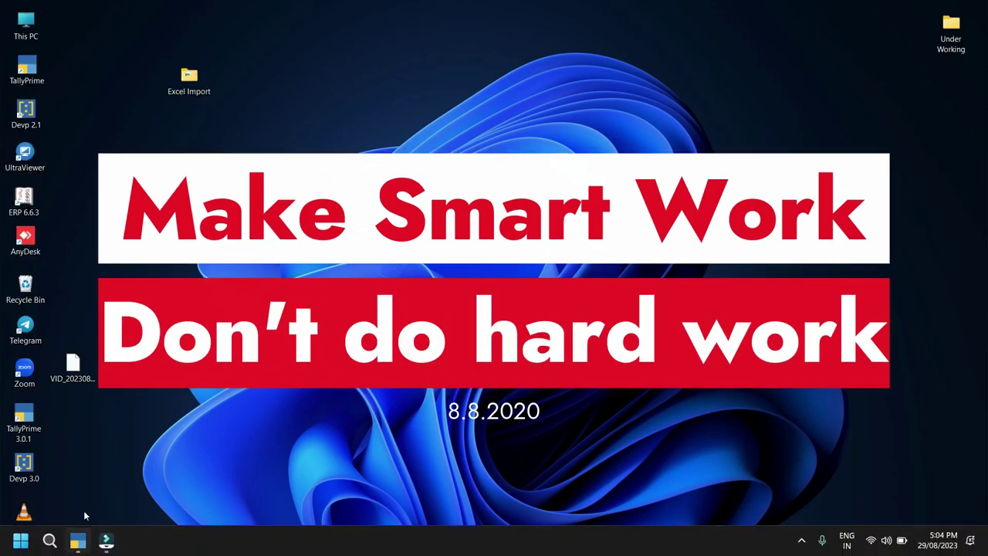
left_click(81, 542)
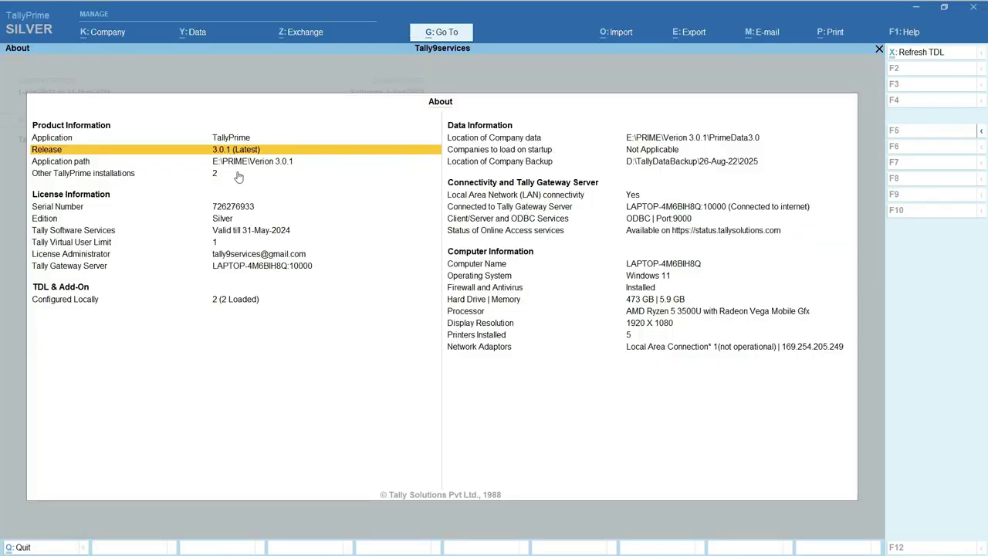
key("Escape")
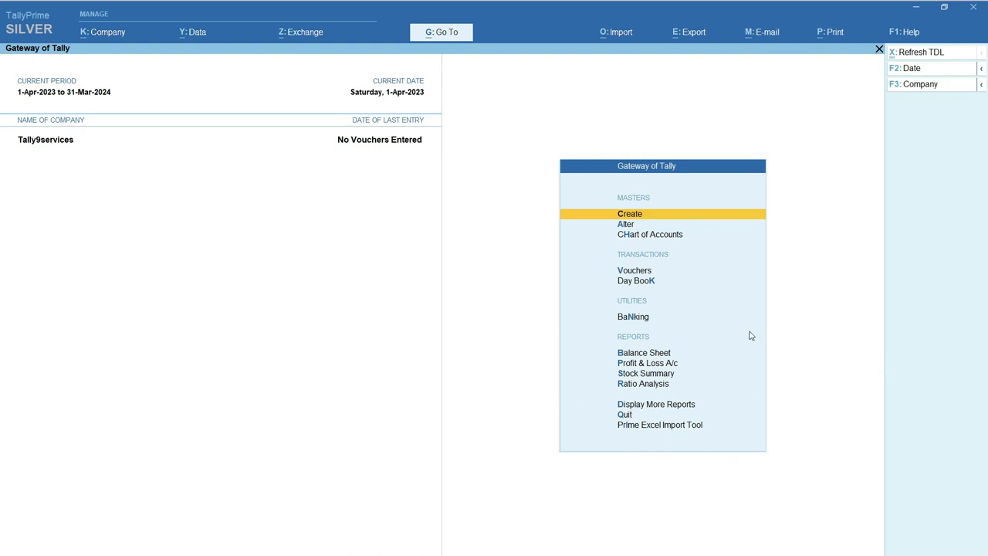
left_click(648, 426)
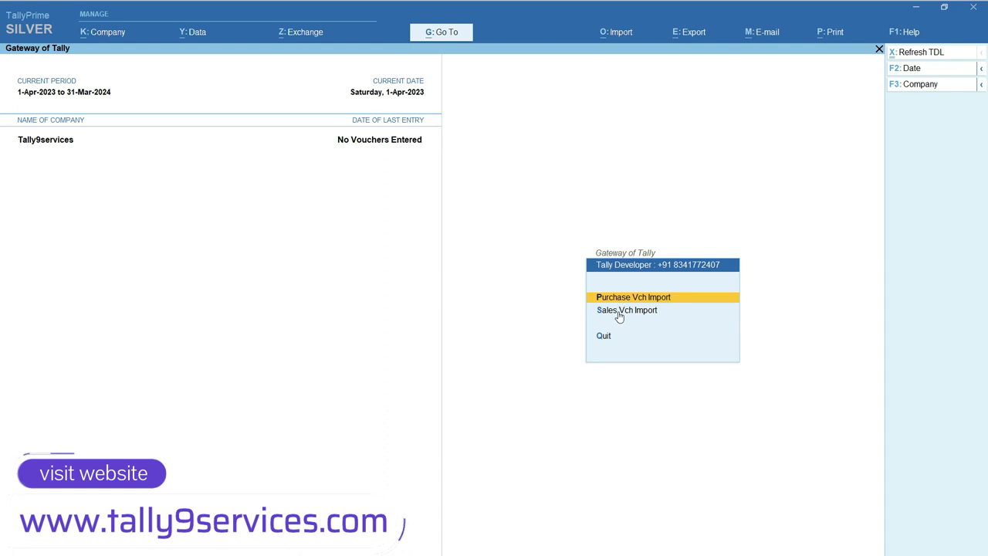
left_click(620, 302)
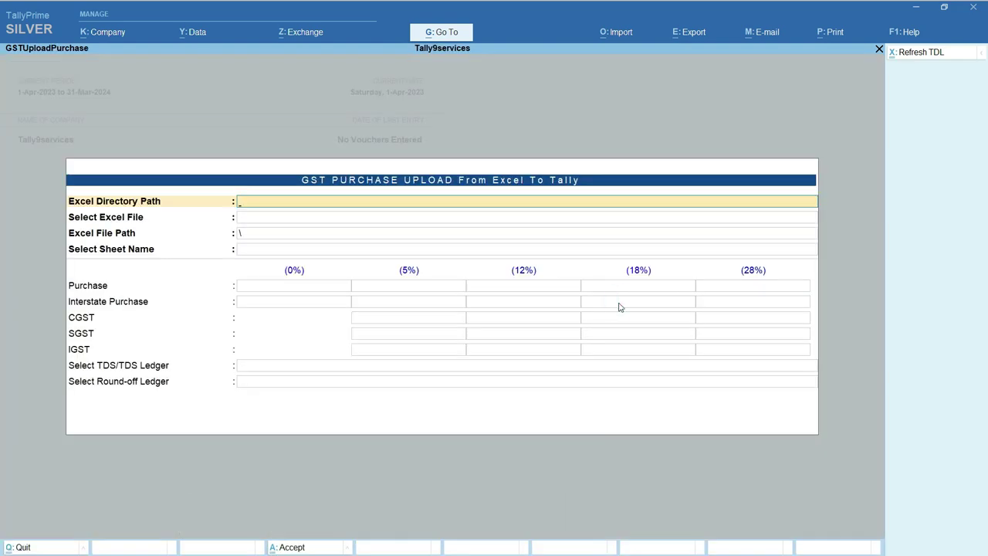
key("Escape")
key("Return")
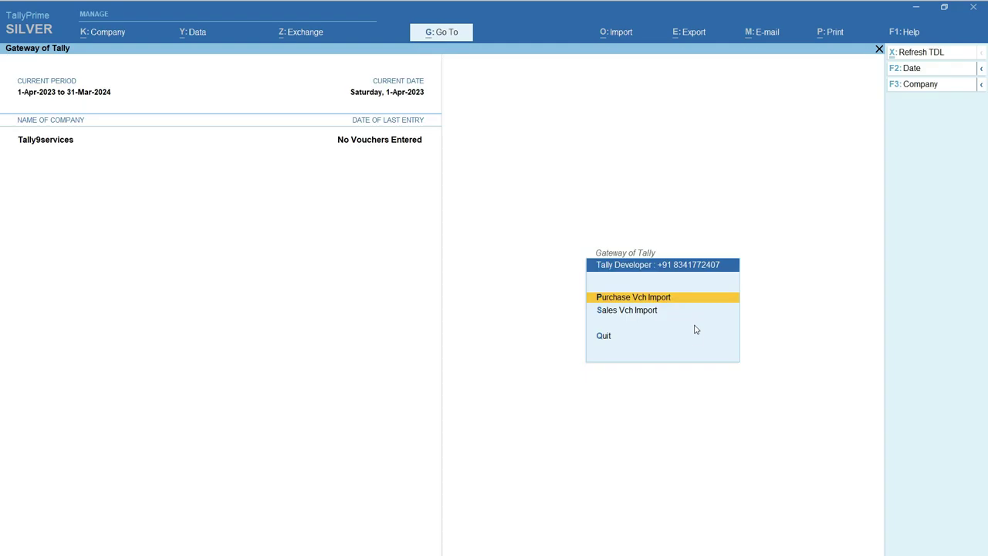
Step: View the Sales Vch Import form, then return to the Gateway of Tally
left_click(646, 312)
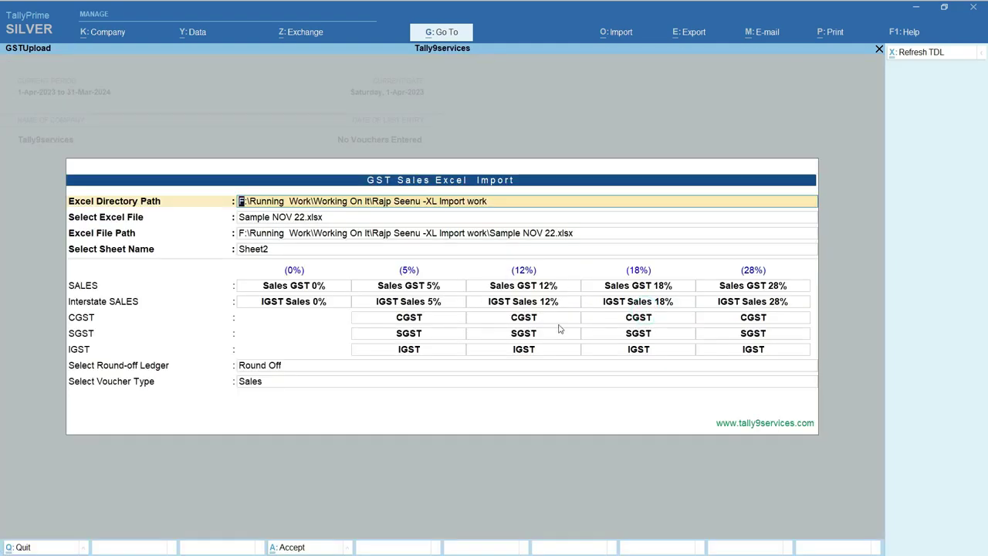
key("BackSpace")
key("Escape")
key("Return")
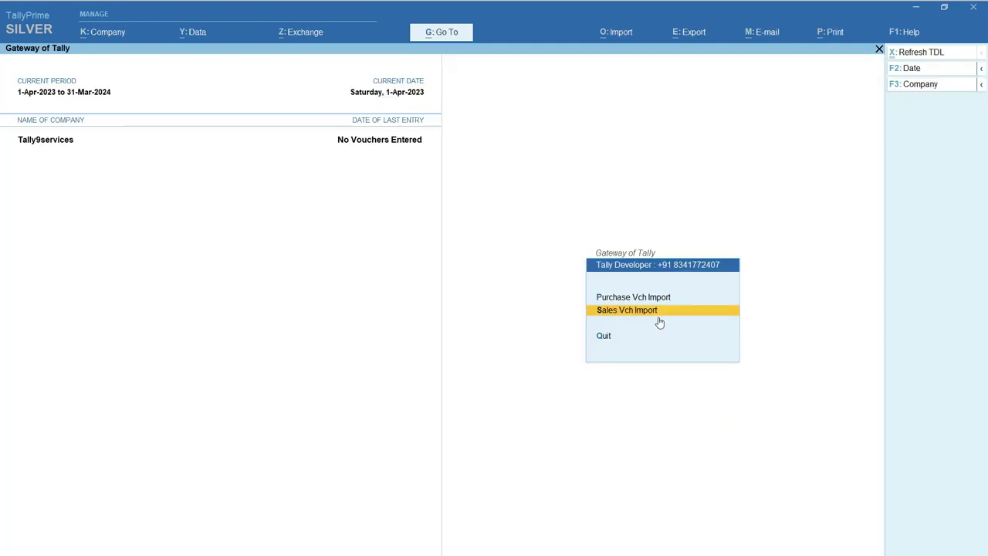
key("Escape")
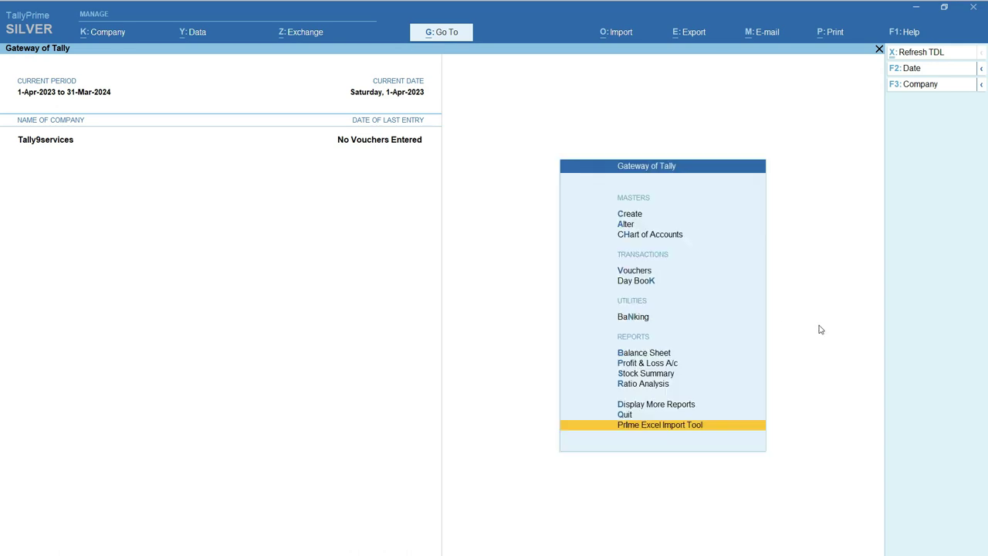
Step: Look at the GST Sales Excel Import form of the Prime Excel Import Tool again, leave it and minimise TallyPrime
left_click(636, 428)
left_click(624, 312)
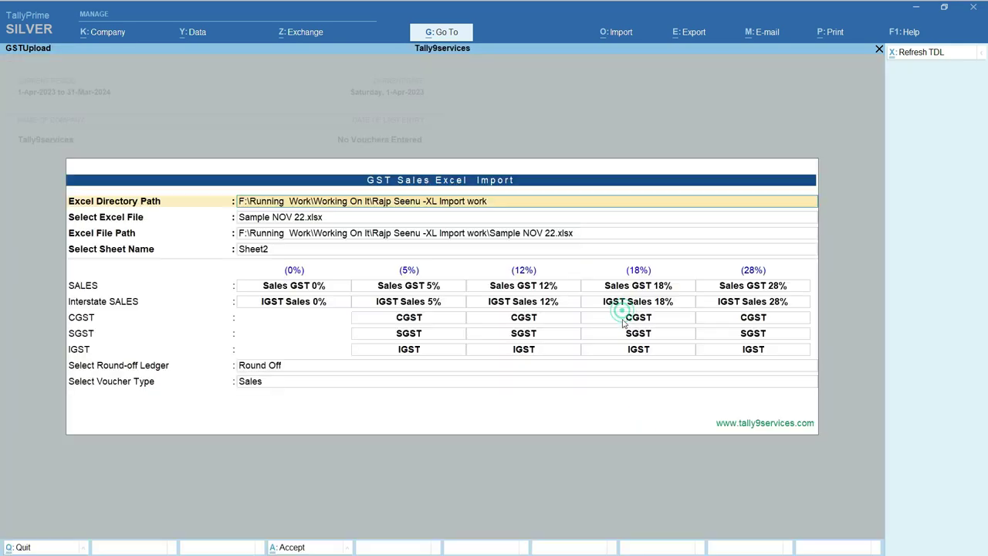
key("BackSpace")
key("Escape")
key("Return")
key("Escape")
key("Return")
left_click(916, 7)
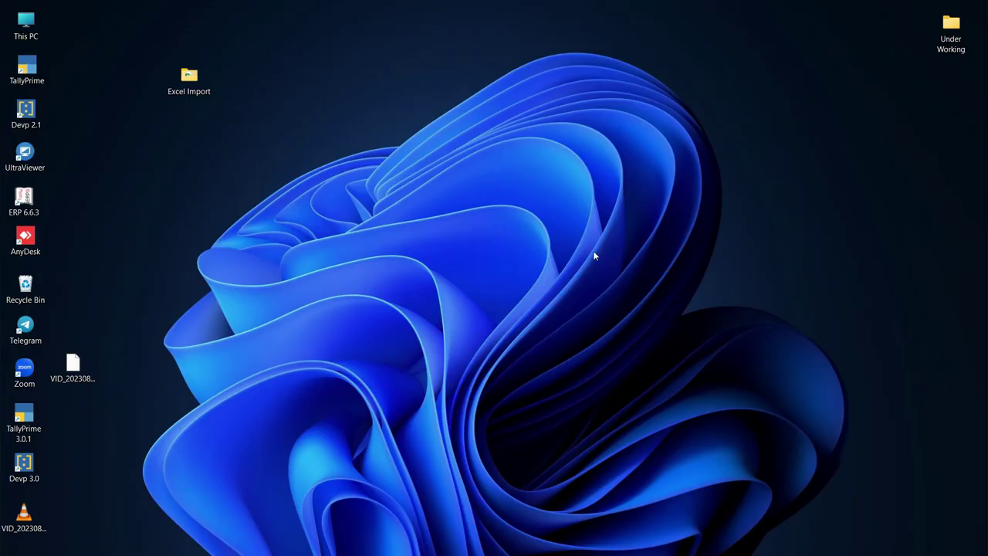
Step: Open the workbook Sample NOV 22.xlsx from the Excel Import desktop folder and display Sheet1
double_click(204, 89)
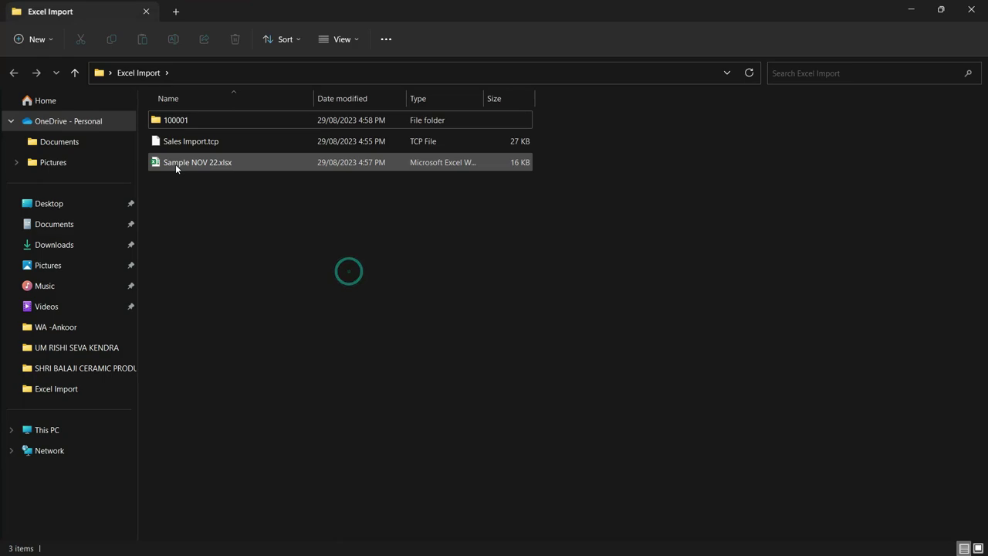
double_click(176, 164)
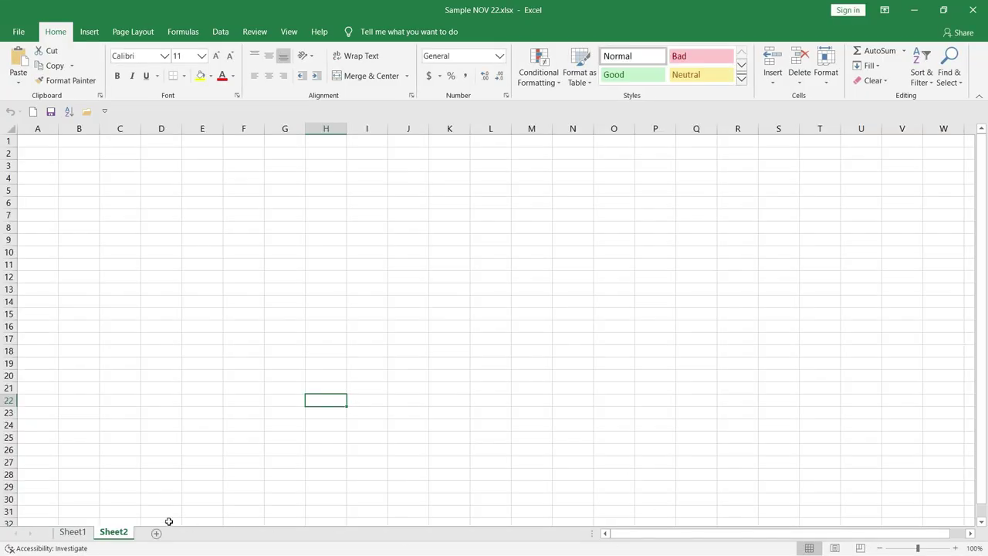
left_click(73, 532)
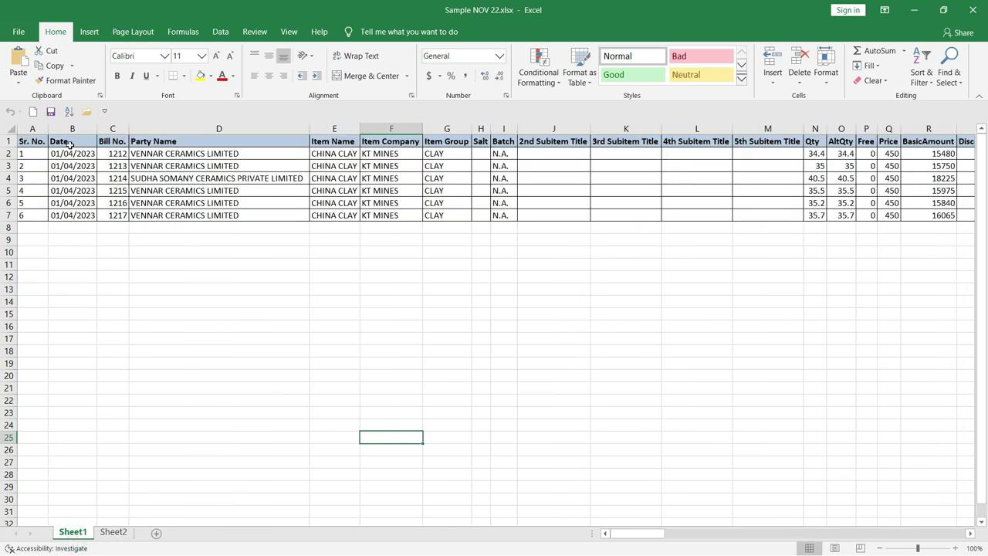
Step: Examine the date, bill number, party, item and remaining columns of Sheet1, then close the workbook
left_click_drag(71, 153, 73, 216)
left_click_drag(112, 153, 127, 178)
left_click(162, 153)
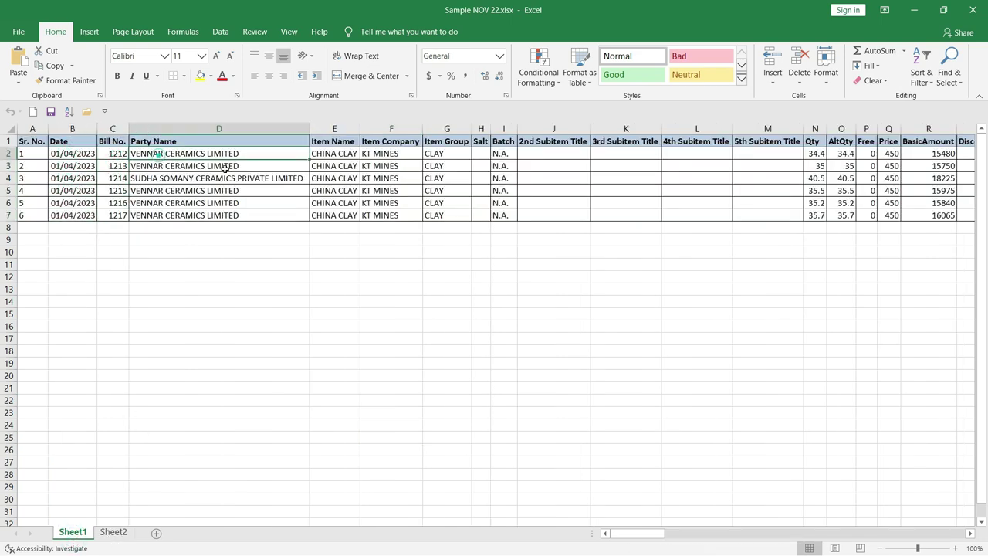
left_click(333, 164)
left_click(410, 163)
left_click_drag(637, 533, 886, 521)
left_click(973, 10)
Step: Copy the Excel Import folder's path and set the Sales Vch Import form's Excel directory path to C:\Users\ADMIN\Desktop\Excel Import
left_click(630, 72)
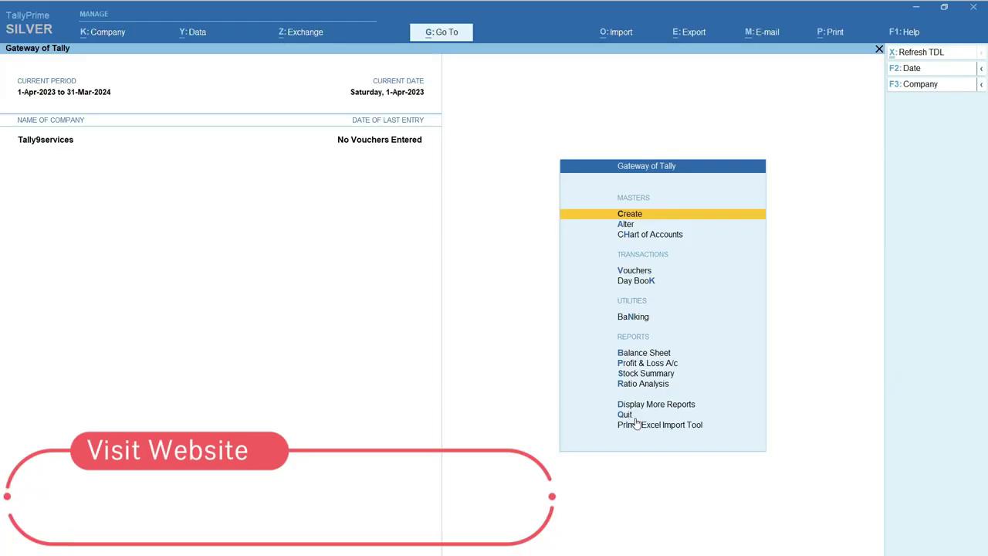
left_click(636, 424)
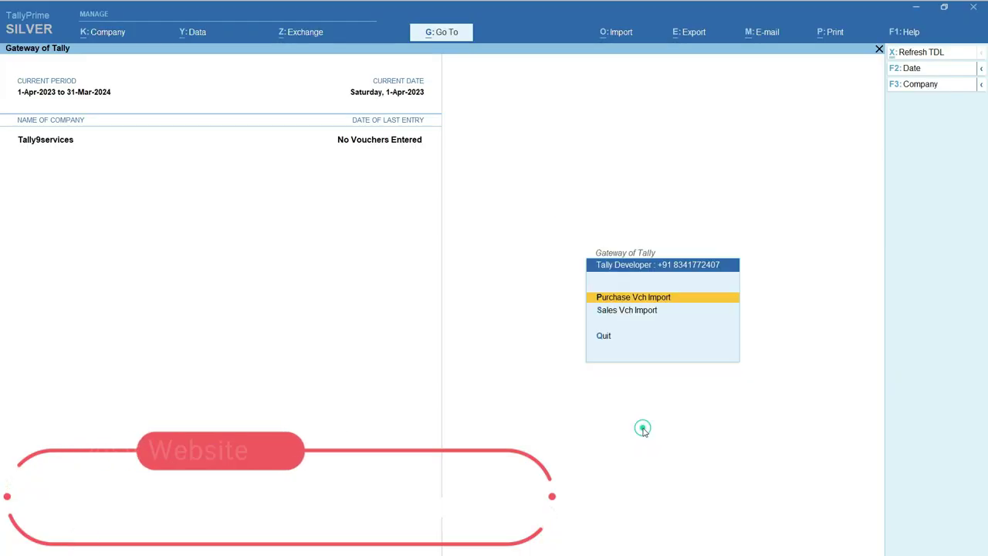
left_click(624, 312)
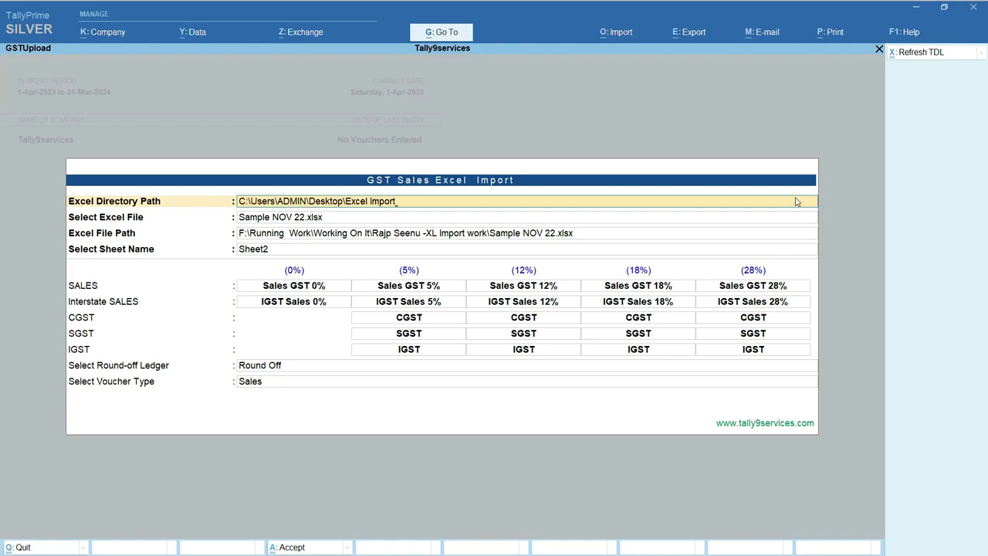
key("Return")
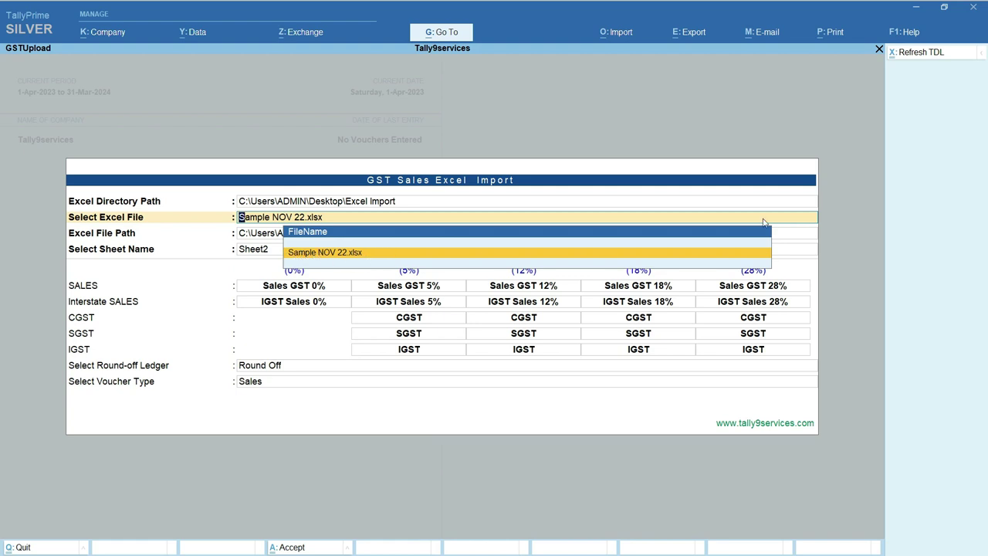
Step: Choose Sample NOV 22.xlsx as the Excel file and Sheet1 as the sheet for the sales import
key("Return")
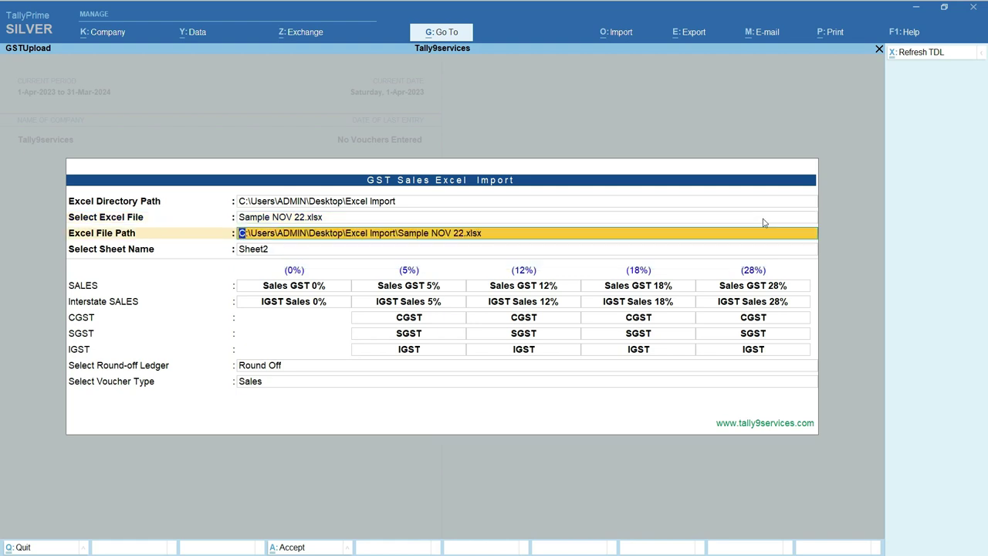
key("Return")
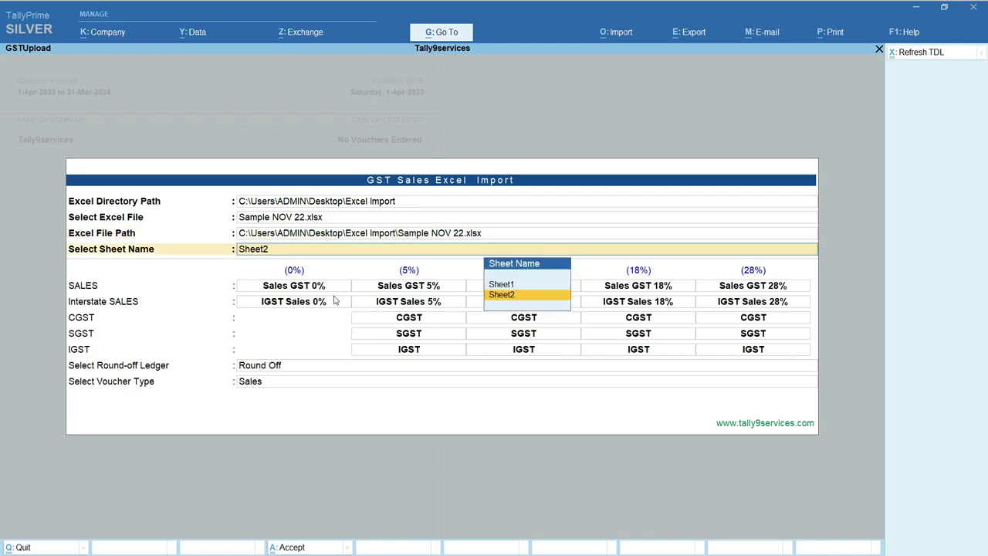
left_click(502, 284)
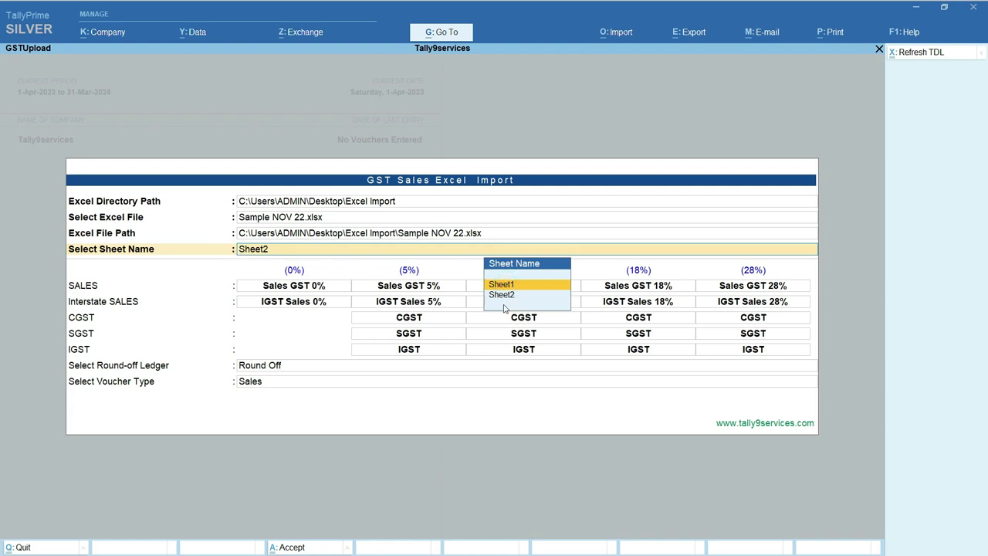
key("Return")
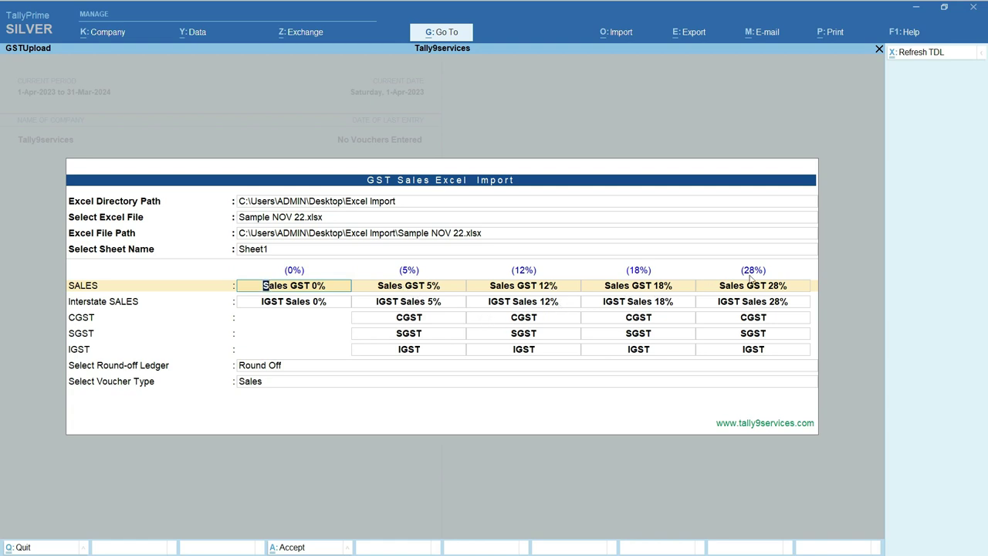
Step: Go through the Sales GST and IGST Sales ledgers for the 0% to 28% rates and keep them as set
left_click(310, 308)
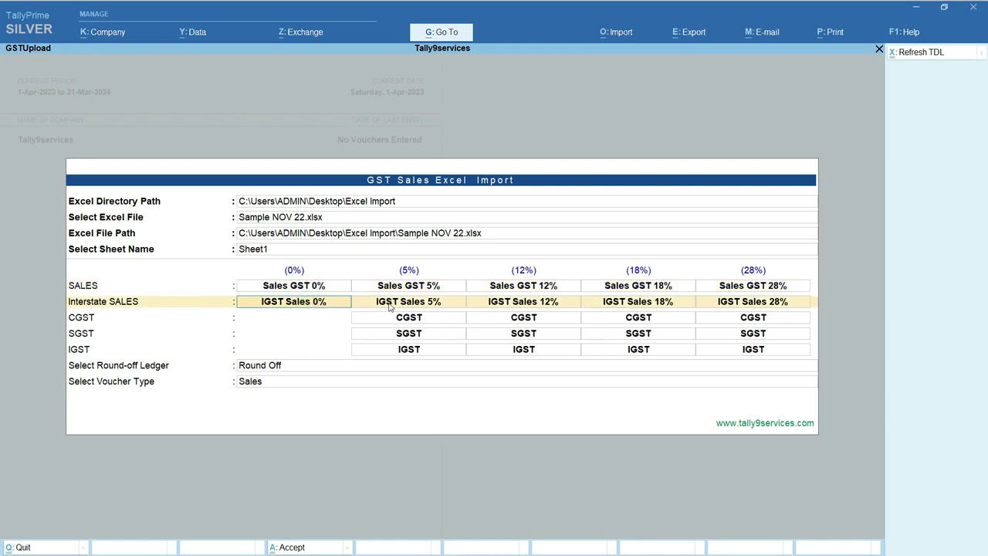
left_click(529, 293)
left_click(622, 308)
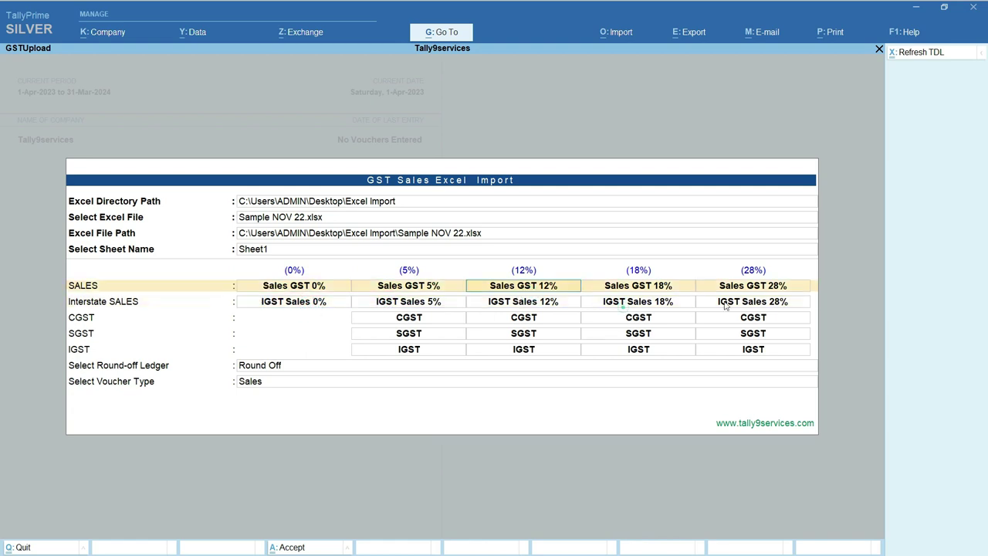
left_click(726, 304)
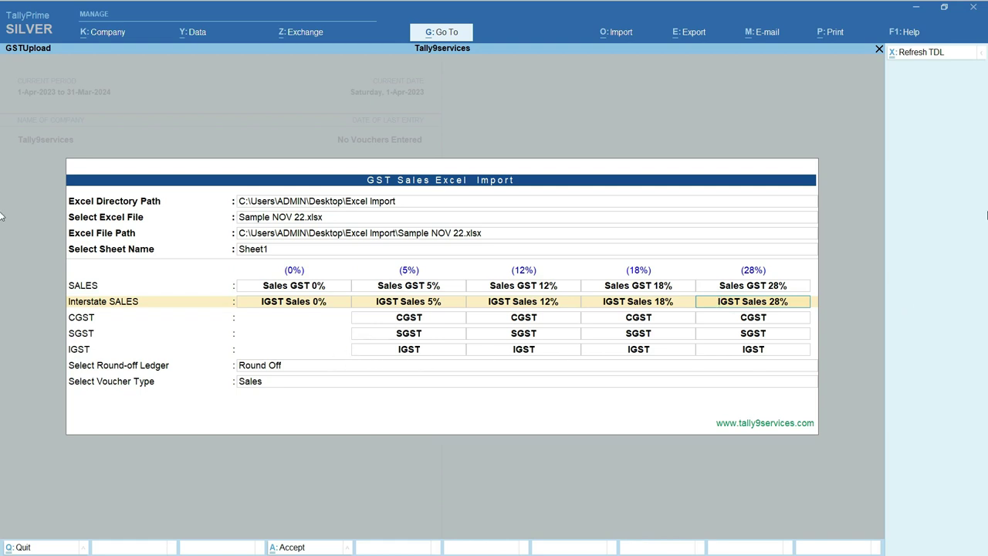
key("Return")
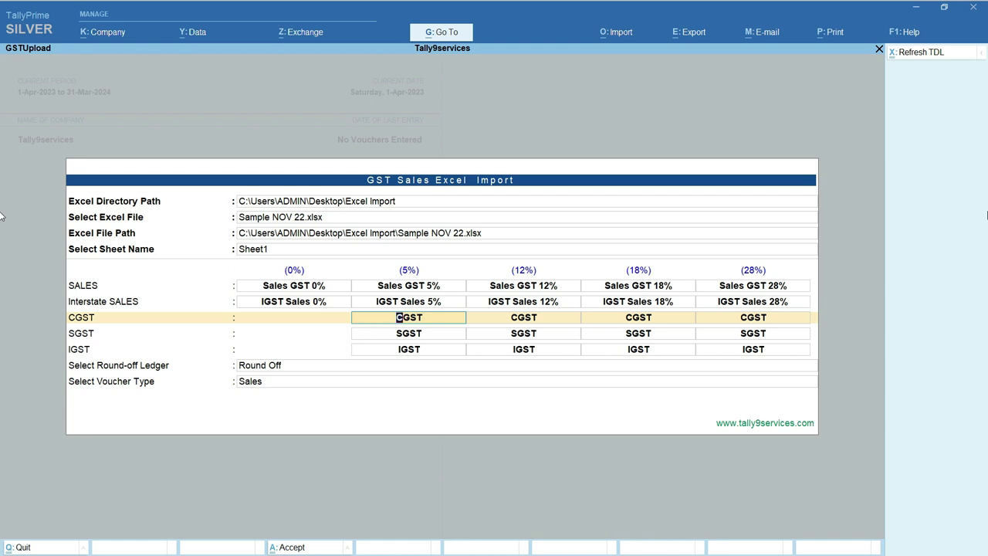
Step: Accept the CGST, SGST and IGST ledgers for the 5%, 12%, 18% and 28% rates
key("Return")
key("Return")
key("Return")
key("Return")
key("Return")
key("Return")
key("Return")
key("Return")
key("Return")
key("Return")
key("Return")
key("Return")
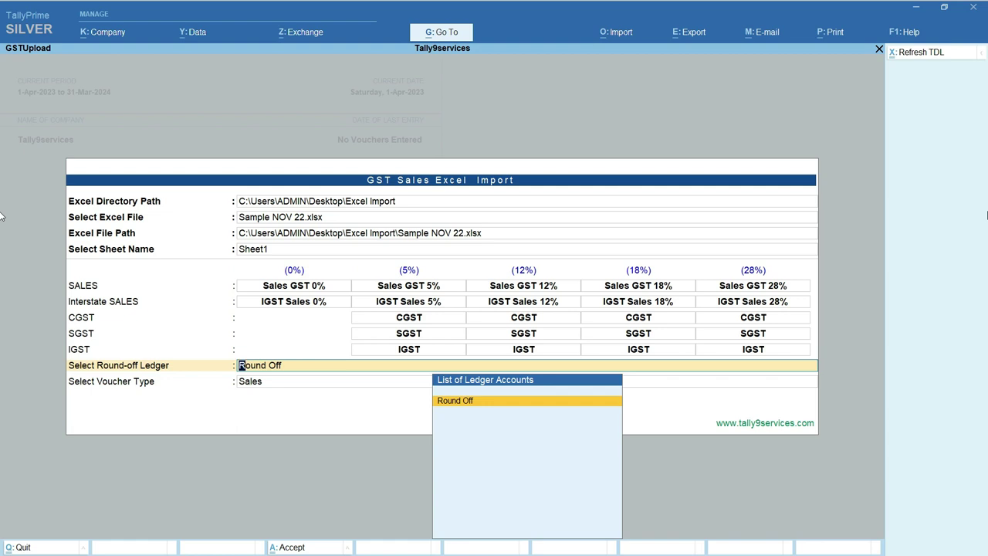
Step: Choose Round Off as the round-off ledger and Sales as the voucher type, and run the sales import
key("Return")
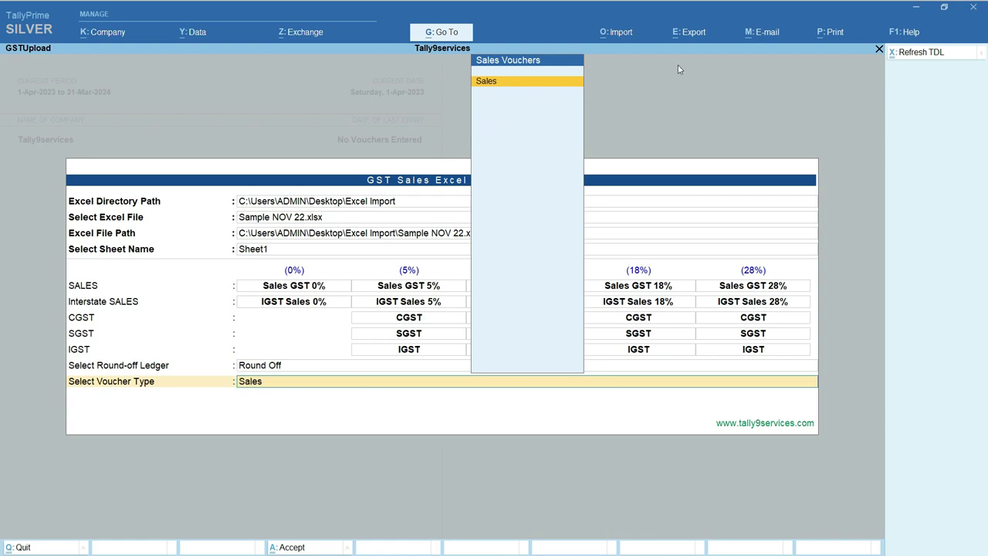
key("Return")
key("Return")
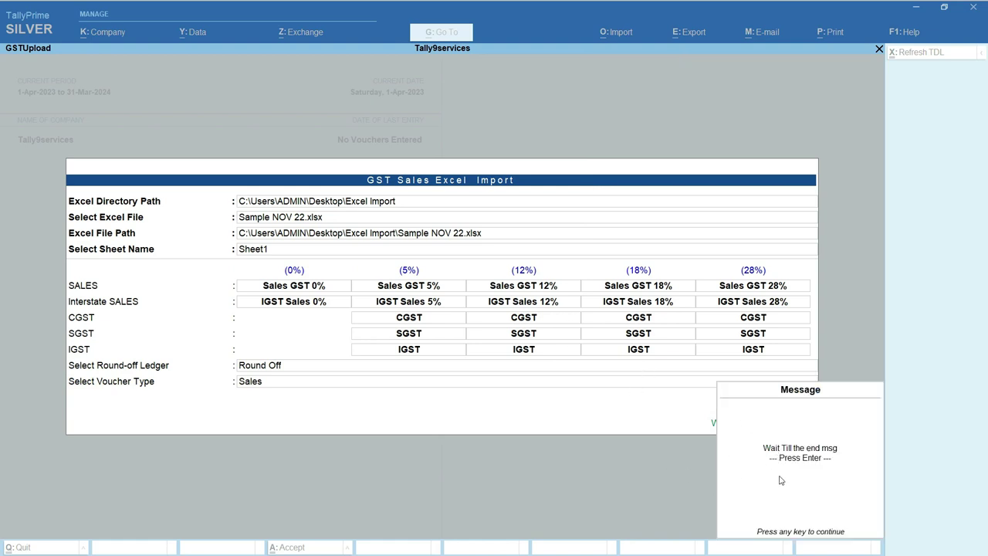
key("Return")
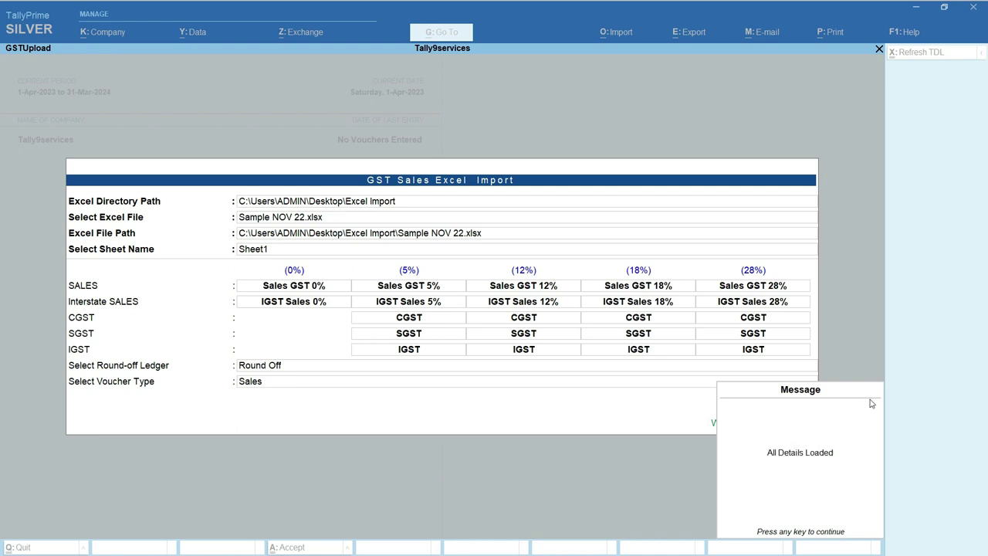
key("Return")
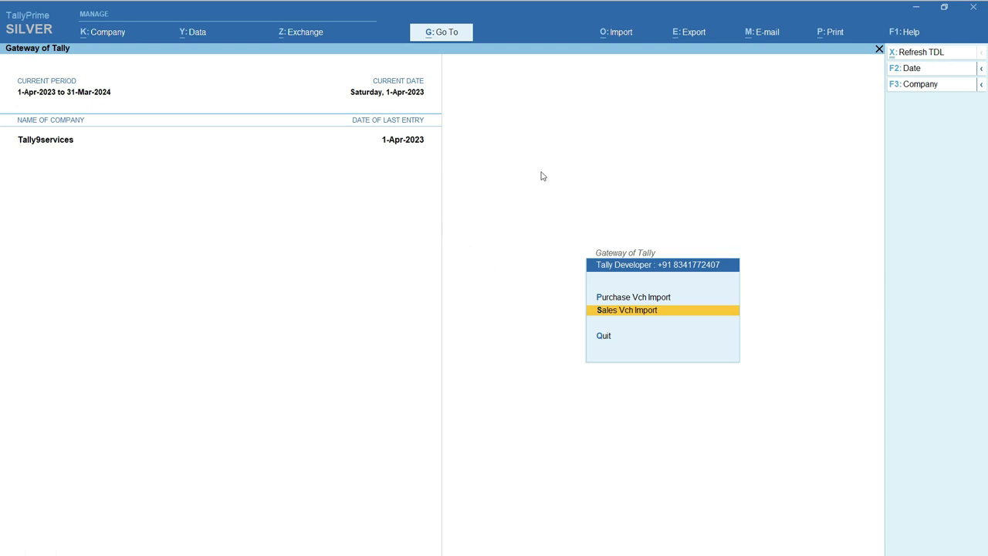
Step: Leave the voucher import menu and find Account Books under Display More Reports
key("Escape")
key("Escape")
key("n")
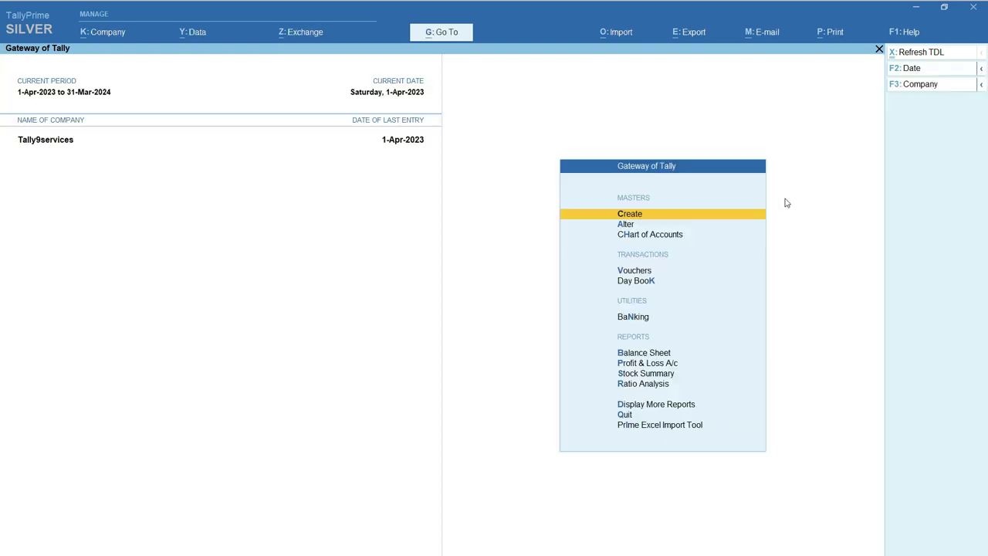
key("Up")
key("Up")
key("Return")
key("Down")
key("Down")
key("Down")
key("Down")
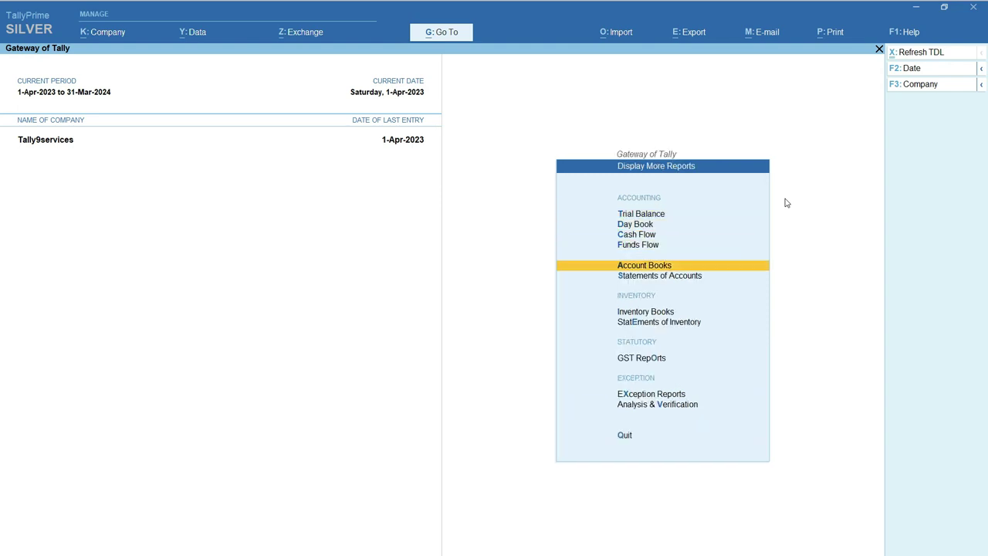
Step: Open the Sales Register from Account Books, check April's list of imported sales vouchers, and return to Display More Reports
key("Return")
key("Down")
key("Down")
key("Down")
key("Down")
key("Down")
key("Down")
key("Down")
key("Return")
key("Return")
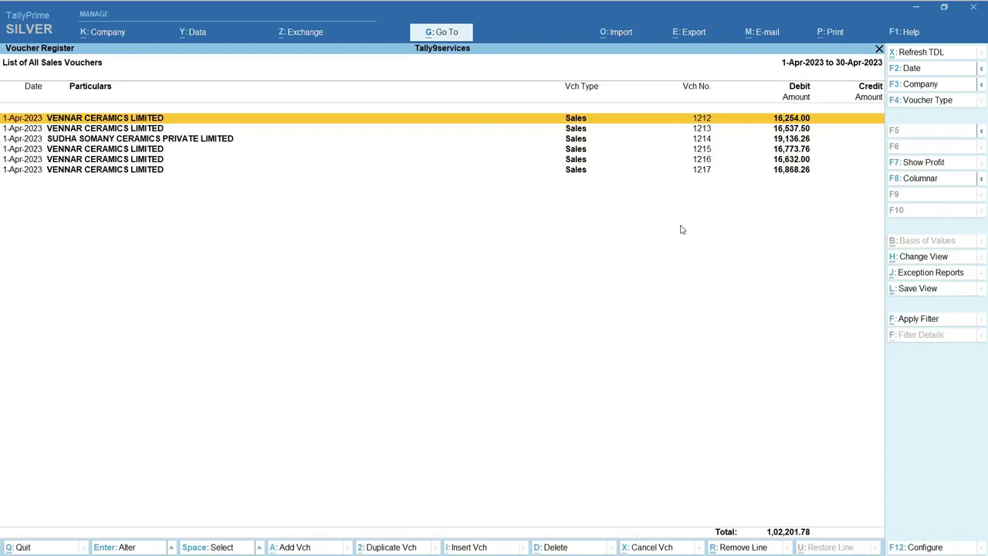
key("Escape")
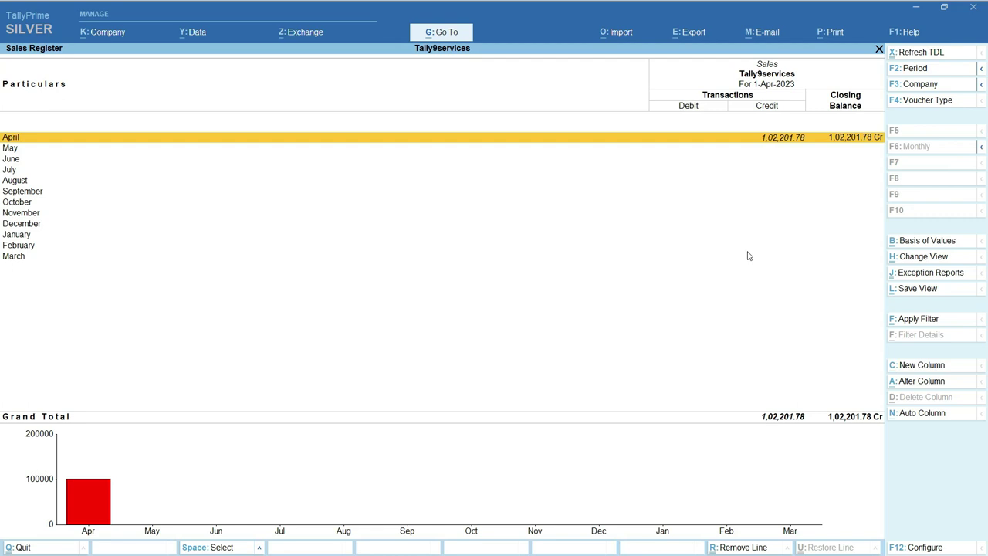
key("Escape")
key("Escape")
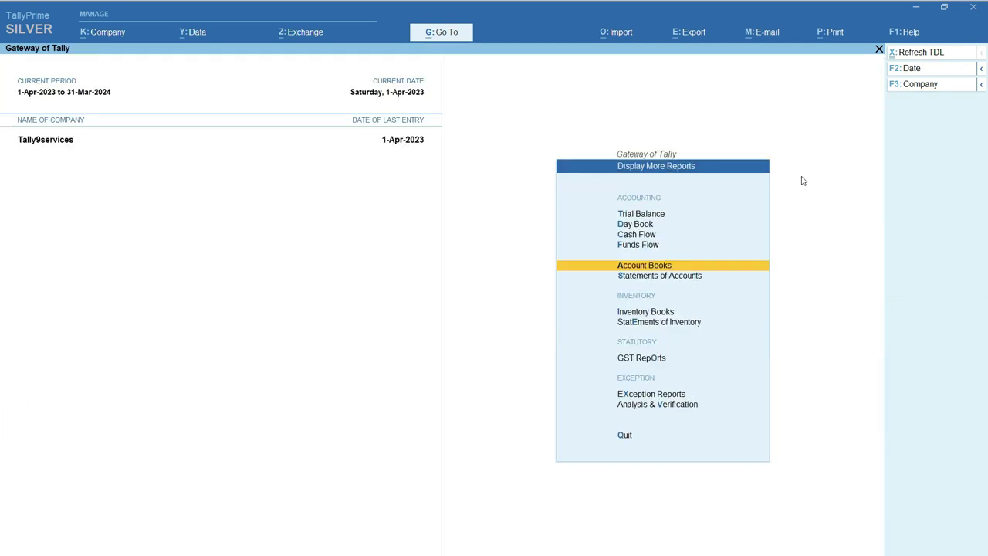
Step: Open the GSTR-1 return from the GST reports
key("Down")
key("Down")
key("Down")
key("Down")
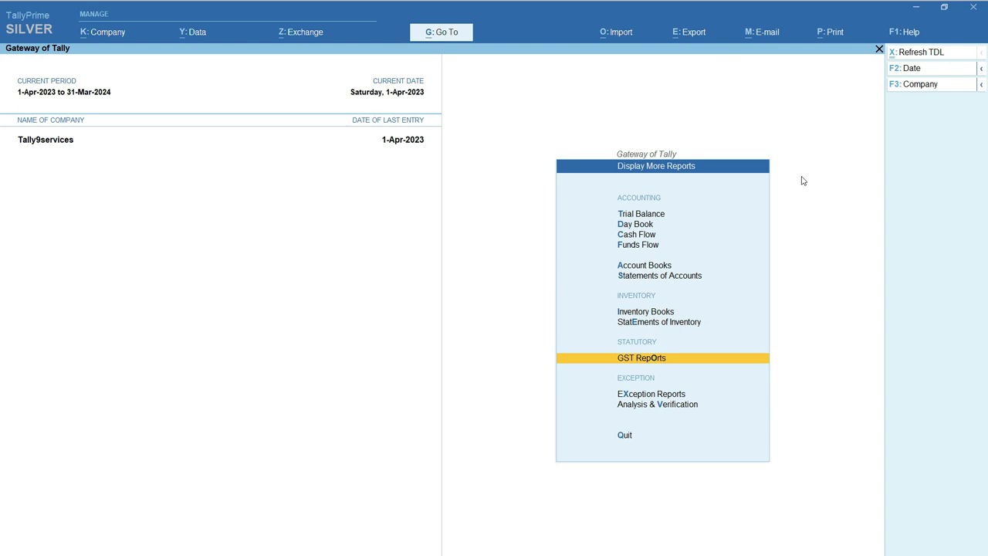
key("Return")
key("Return")
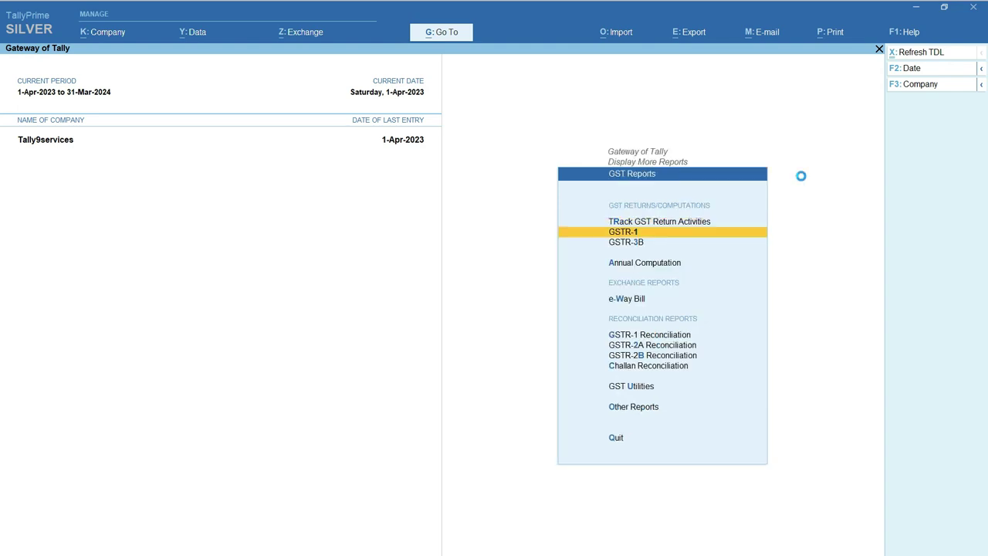
Step: Check the invoice sections of the GSTR-1 return, including B2B Invoices, and return to the Gateway of Tally
key("Down")
key("Down")
key("Down")
key("Down")
key("Down")
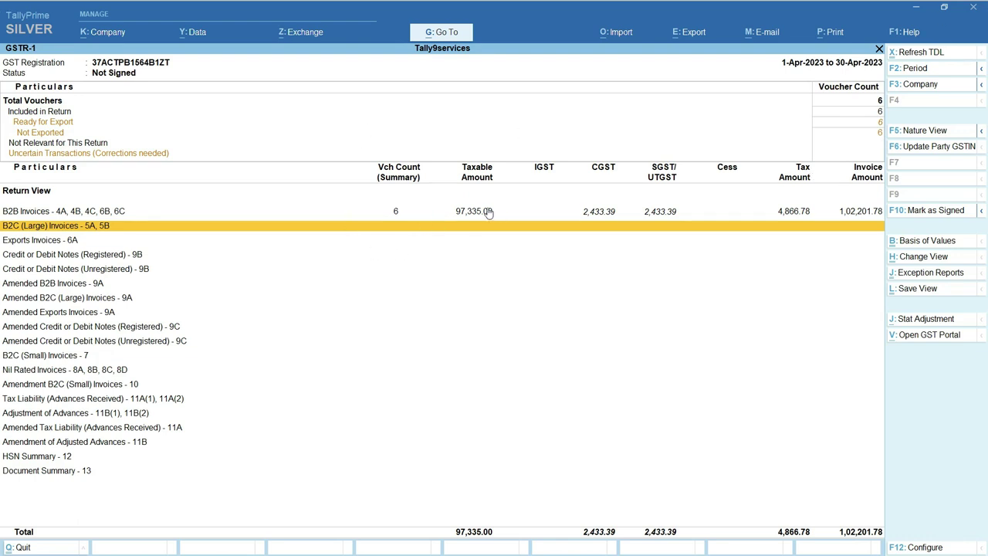
key("Up")
key("Return")
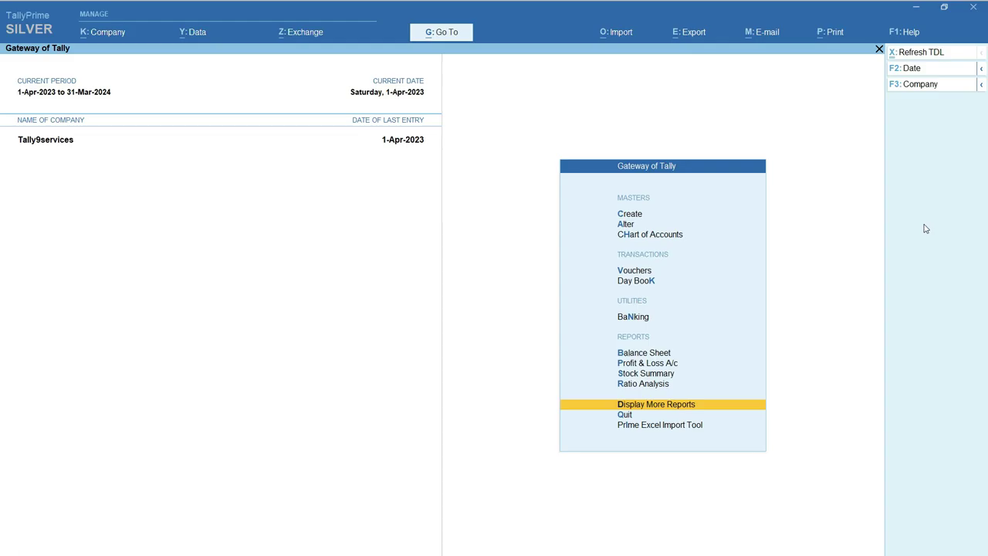
key("Home")
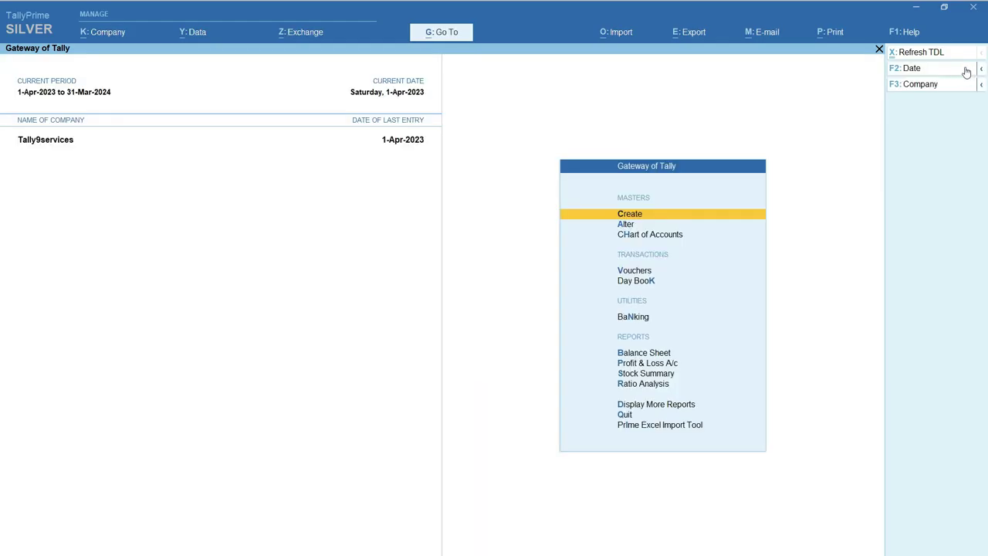